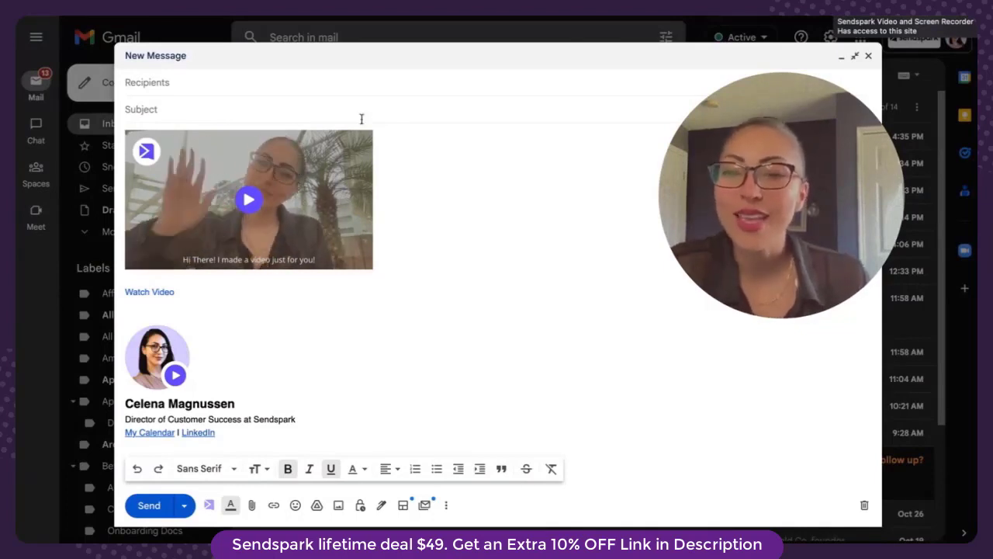
Show the Sendspark video options in the Gmail, LinkedIn and CRM message composers
click(208, 505)
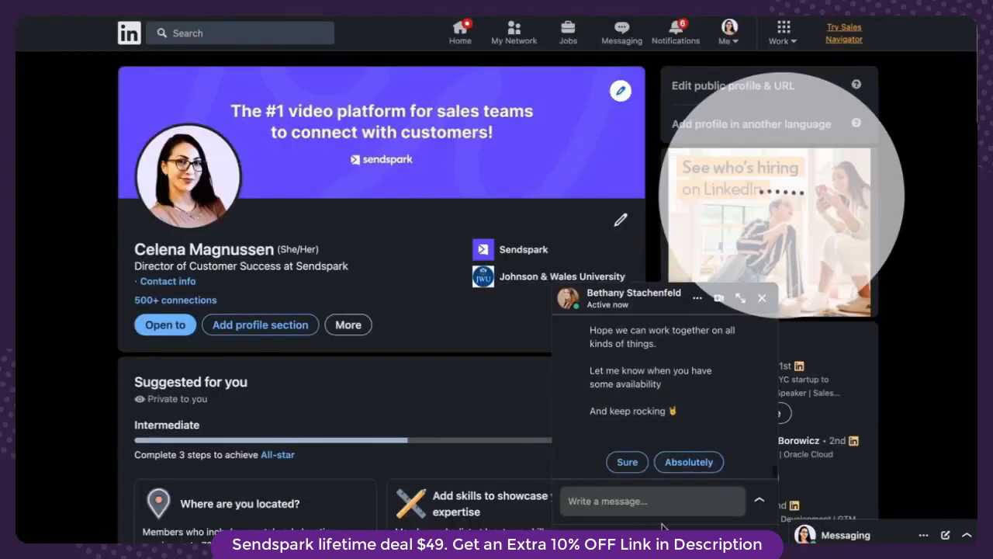
click(661, 527)
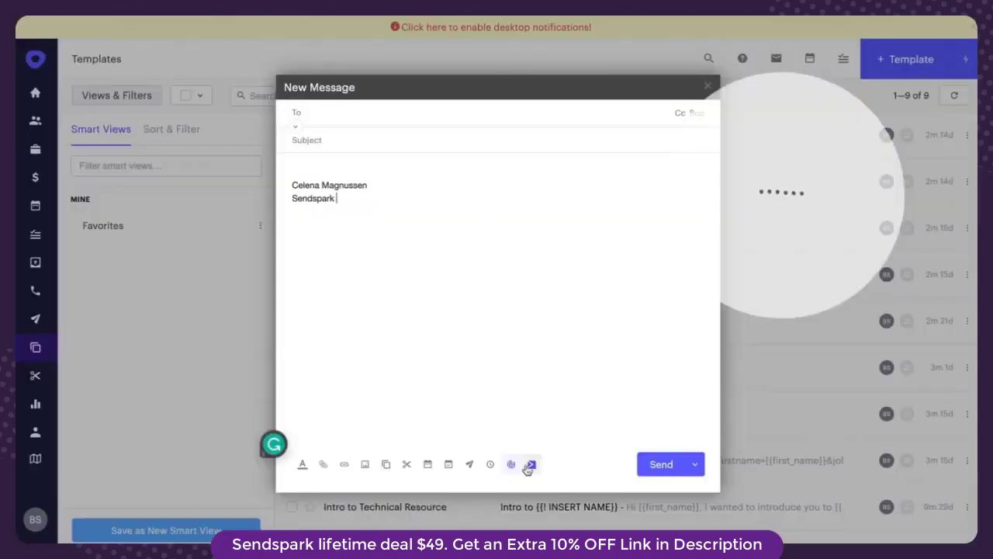
click(531, 464)
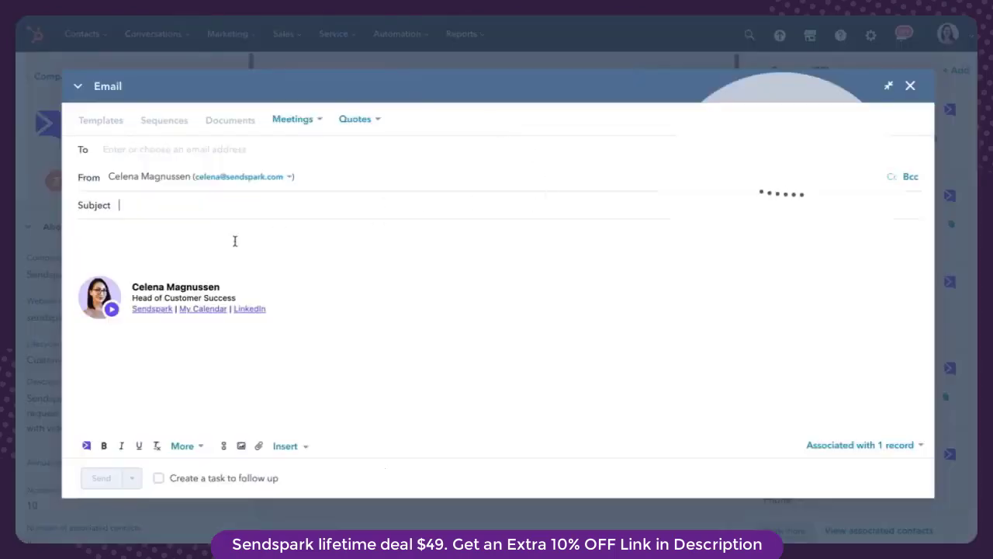
Show Sendspark video options in the HubSpot email draft, then view and dismiss the browser extensions list
click(86, 446)
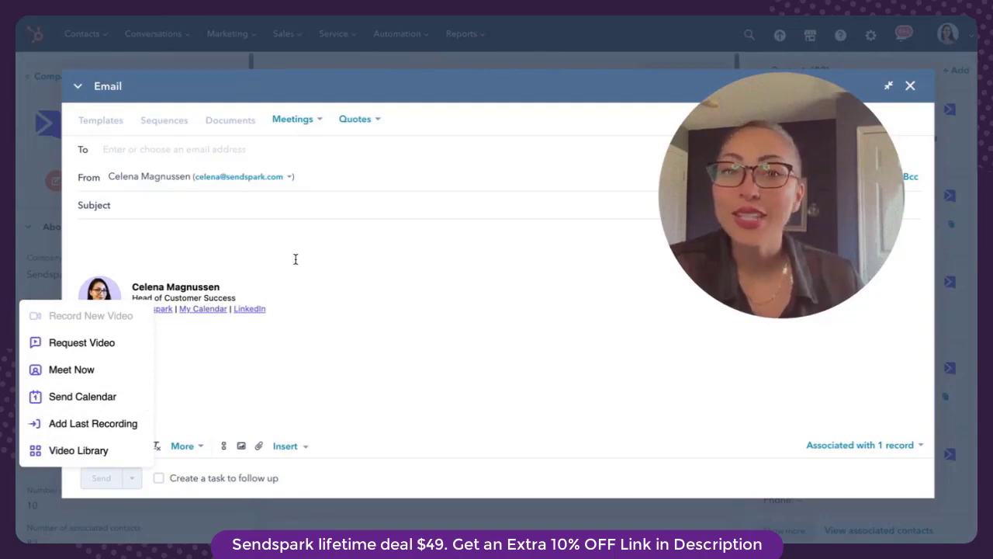
click(931, 16)
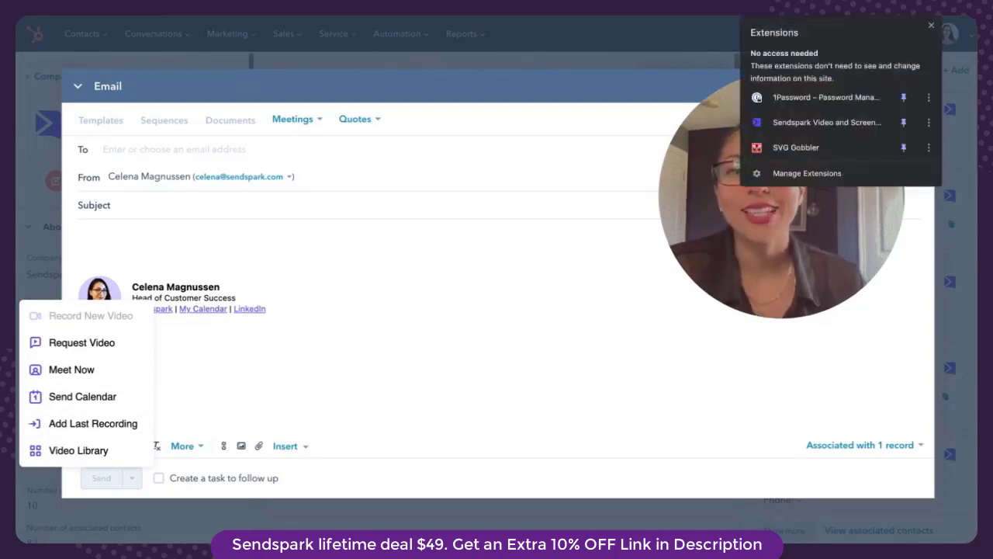
key(Escape)
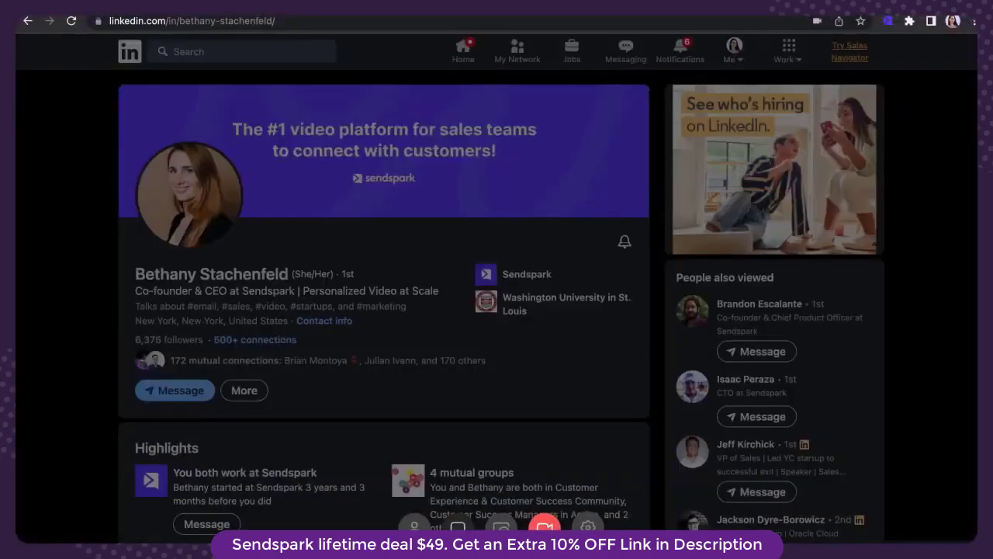
Record a 29-second screen-and-webcam video over the LinkedIn profile, repositioning the webcam bubble
click(502, 528)
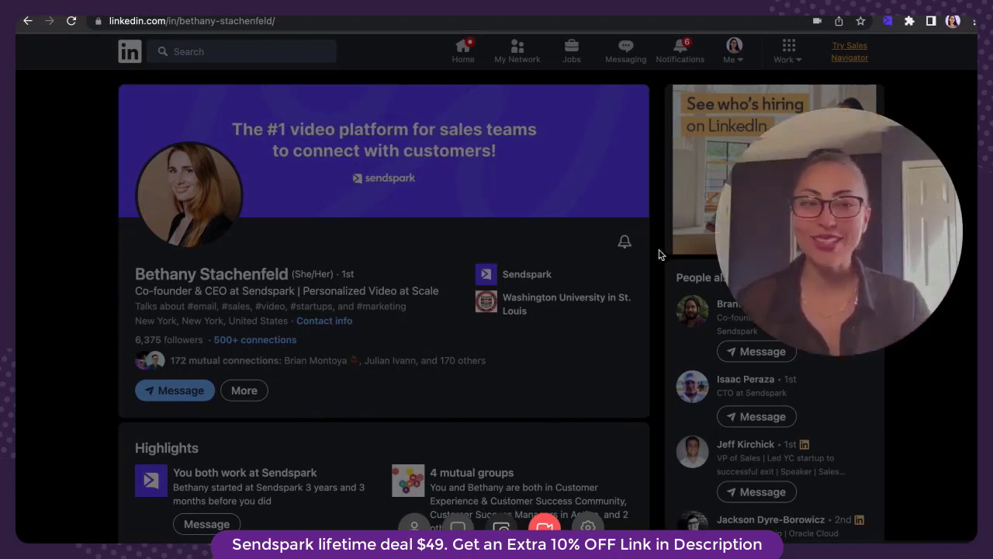
drag(838, 241, 781, 262)
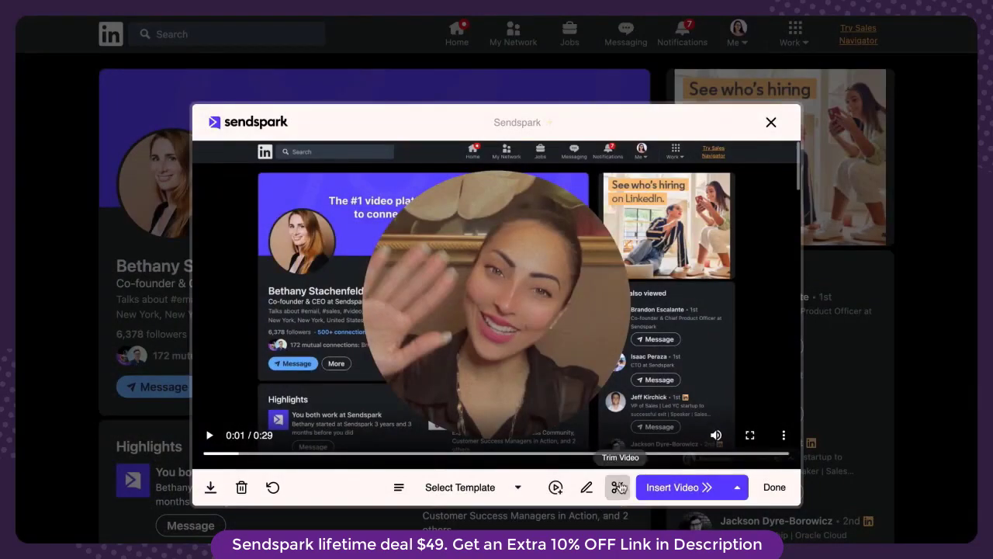
Open the trim editor and close it, leaving the 29-second recording untrimmed
click(618, 488)
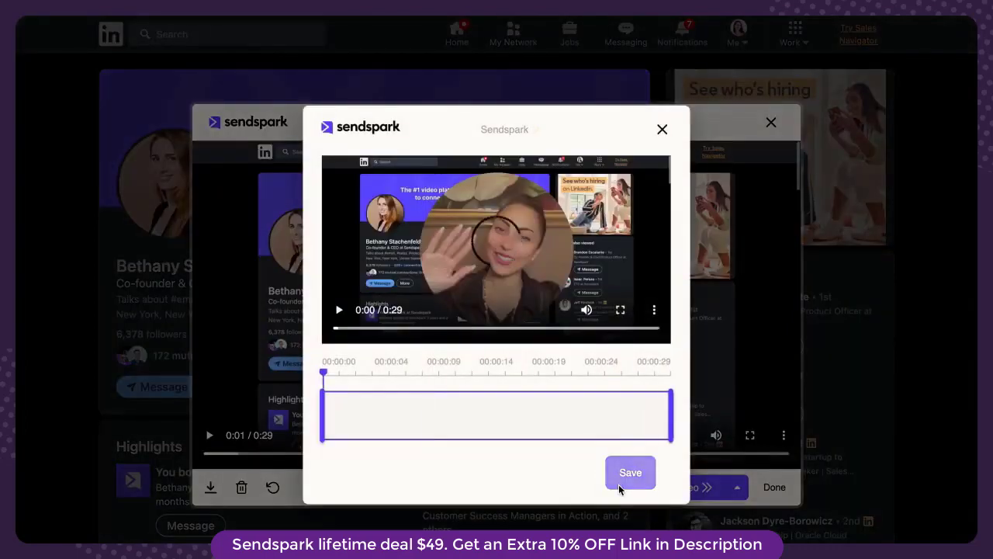
click(664, 131)
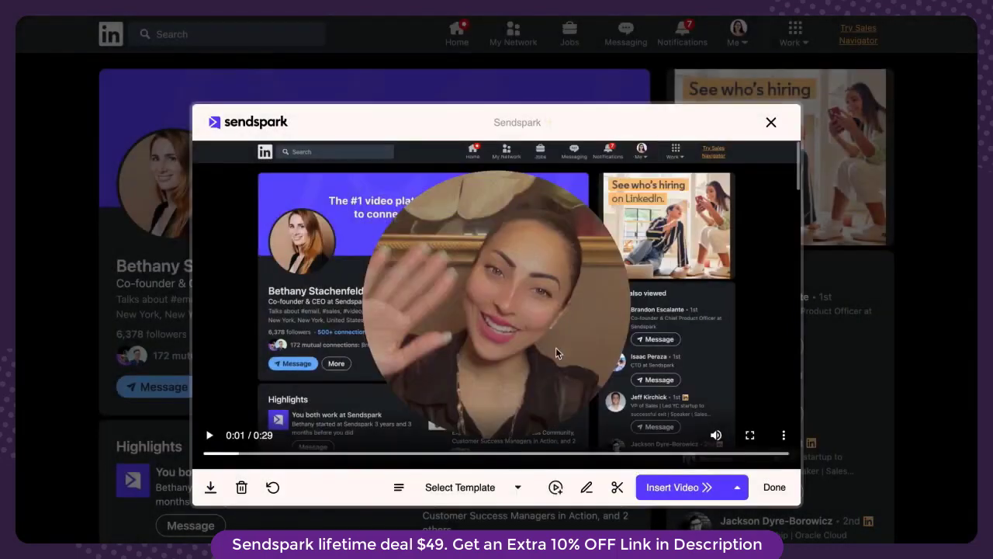
Add the 'Sendspark Overview' library video to the recording
click(553, 489)
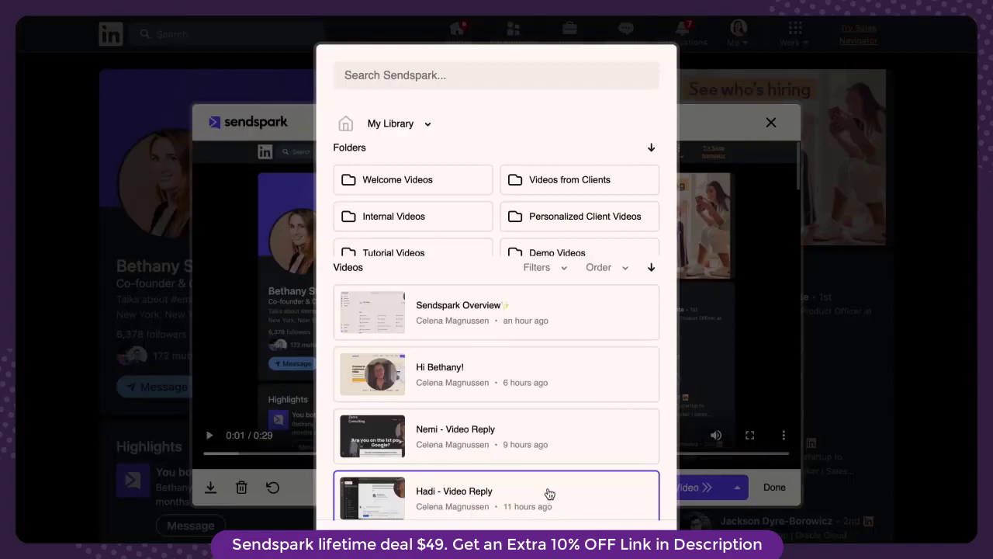
click(543, 307)
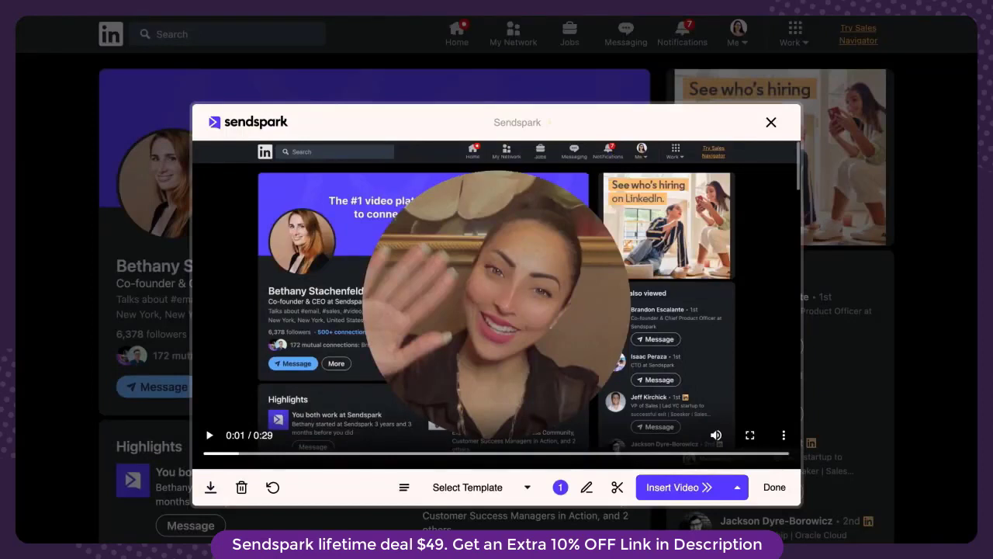
Apply the Video outreach template and share the recording as a linked GIF
click(528, 487)
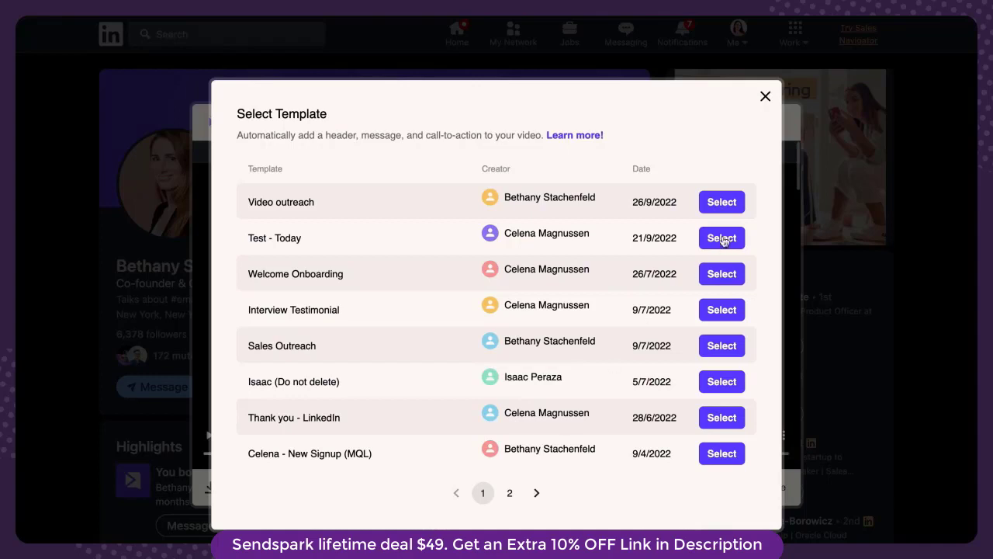
click(722, 202)
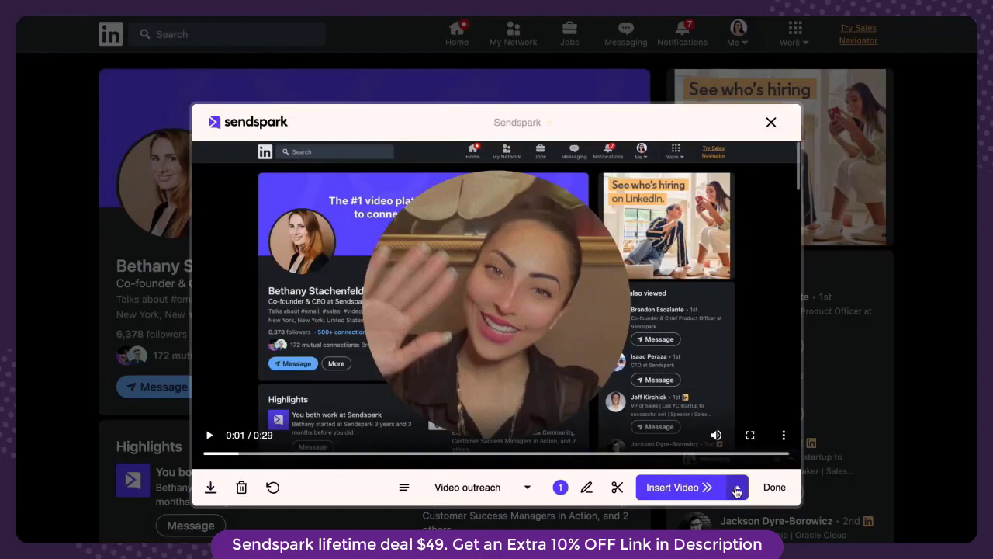
click(737, 488)
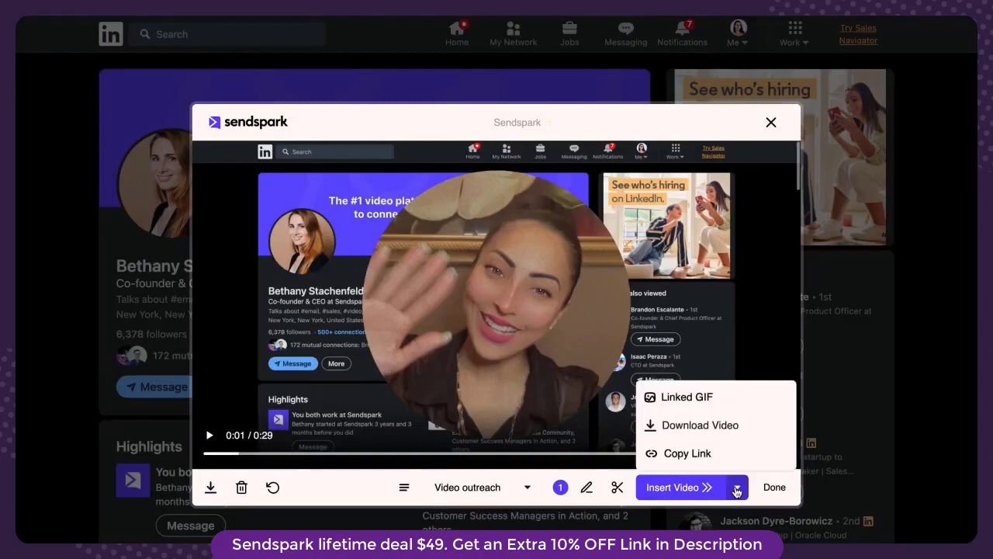
click(708, 400)
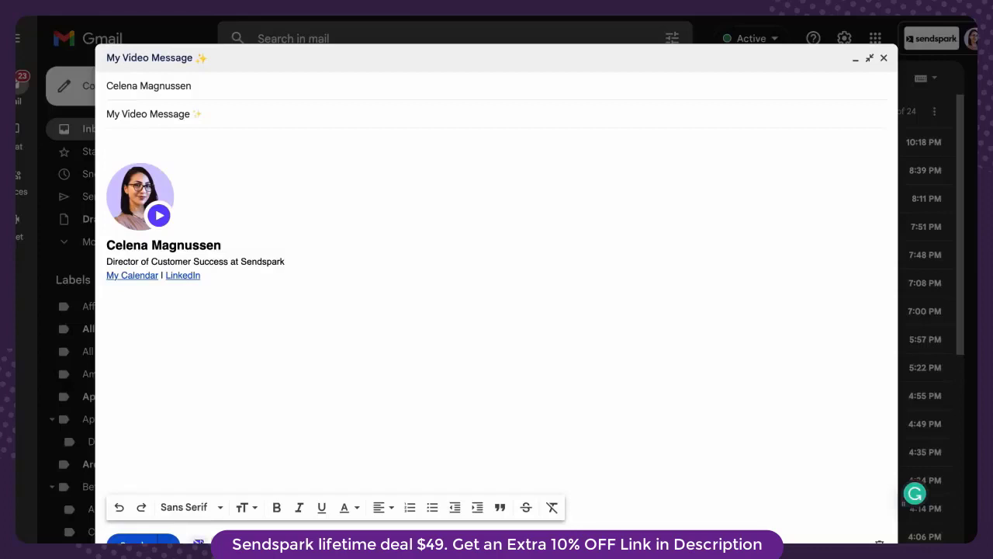
Insert the last recording into the 'My Video Message' Gmail draft and open the sent email
click(199, 543)
mouse_move(206, 481)
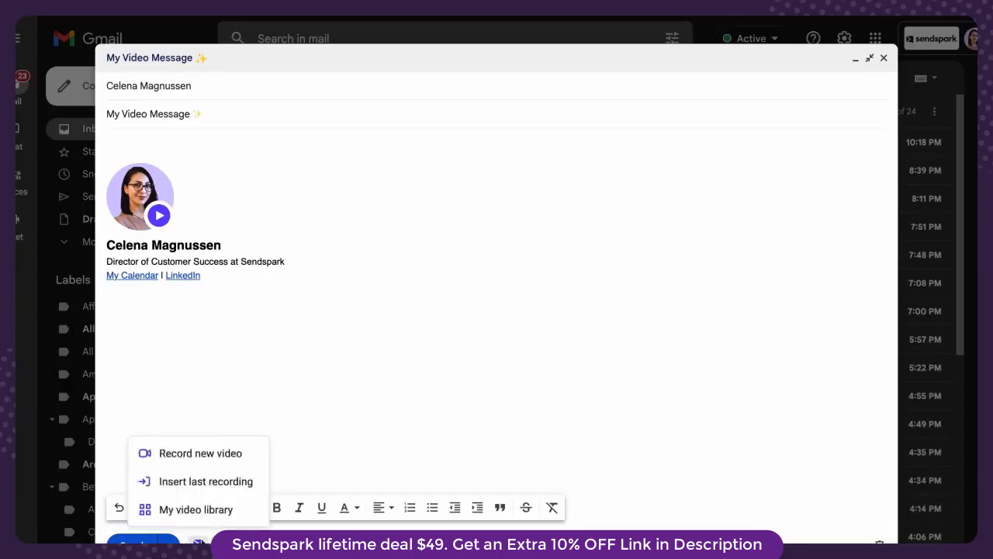
click(204, 482)
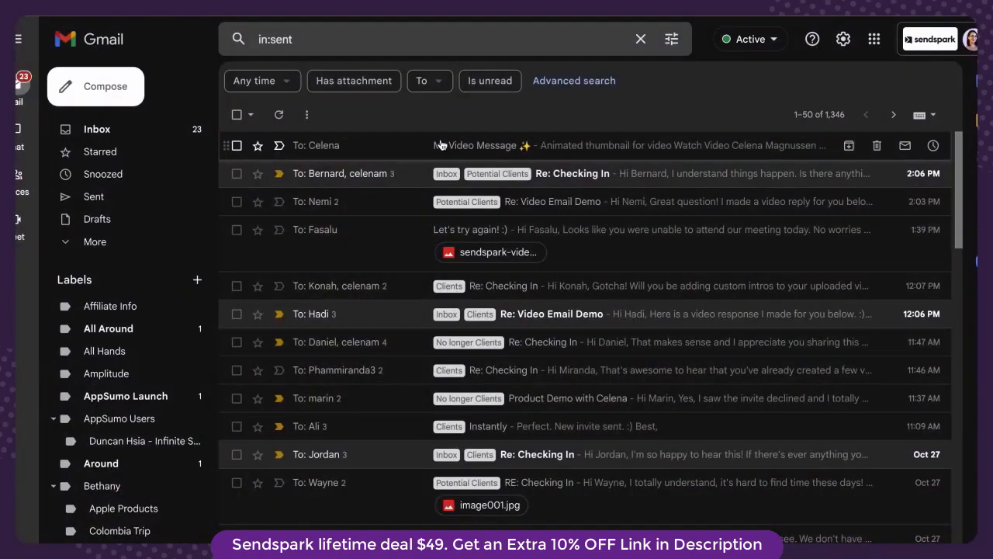
click(440, 145)
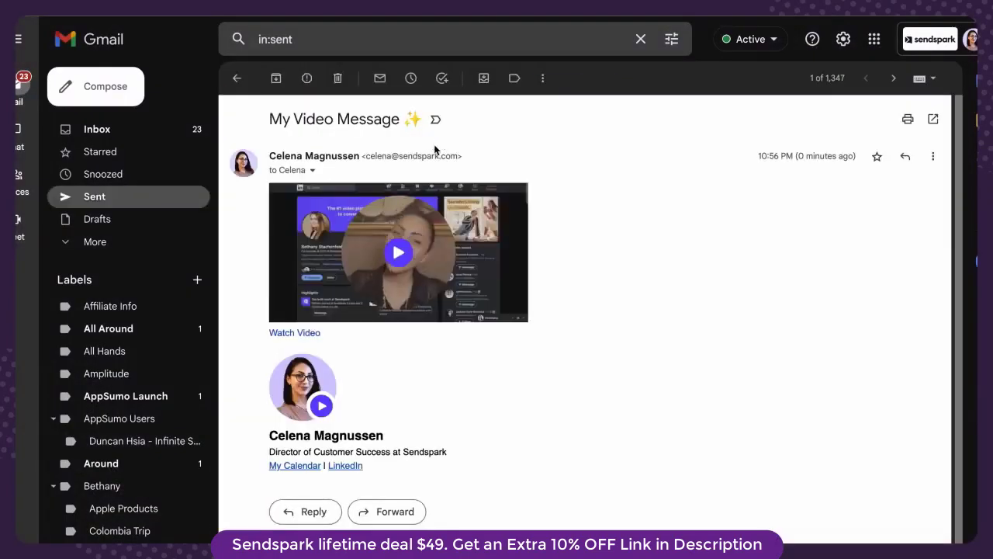
Open the emailed video's Sendspark landing page and its My Calendar booking link
click(381, 247)
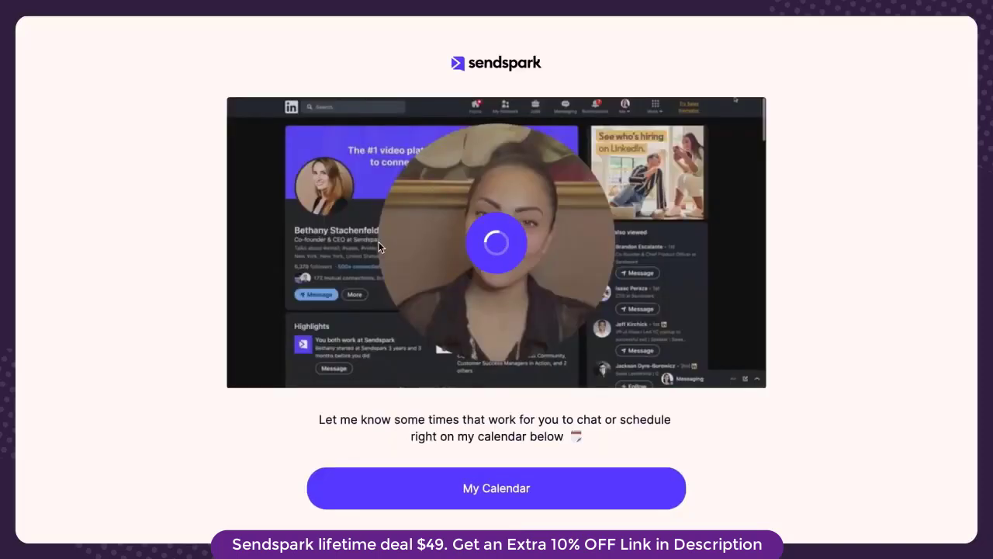
click(524, 490)
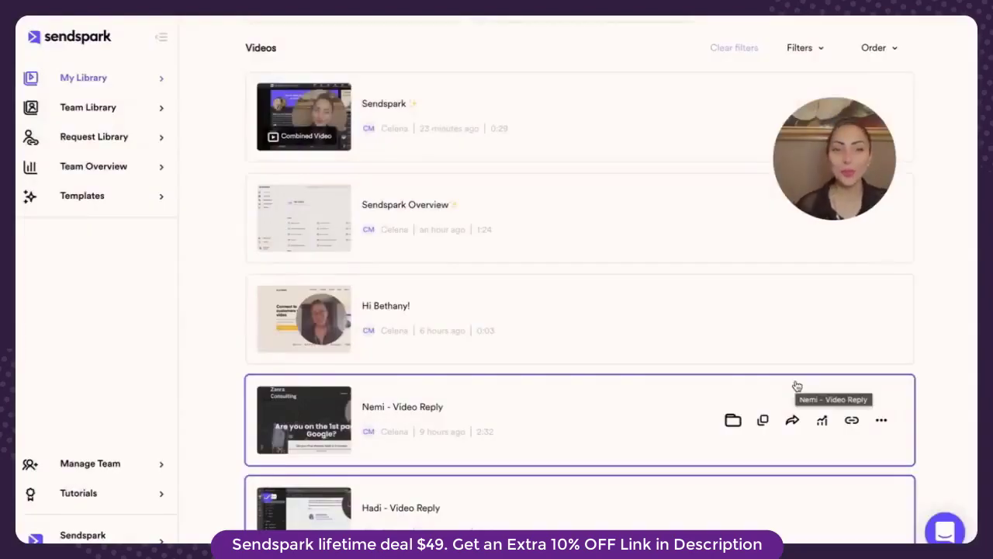
Open the combined video and add the 'First Name | there' merge tag to the page header
click(671, 129)
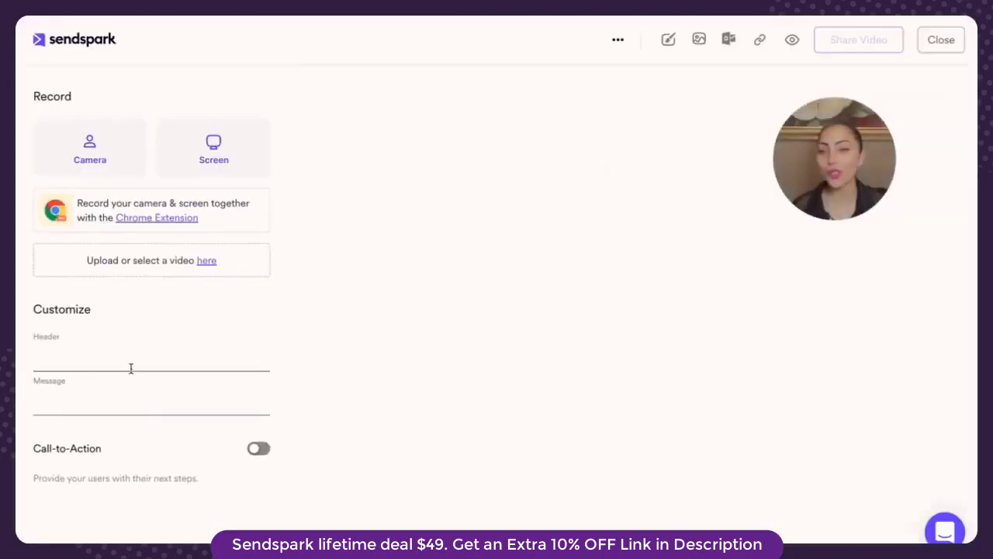
click(78, 387)
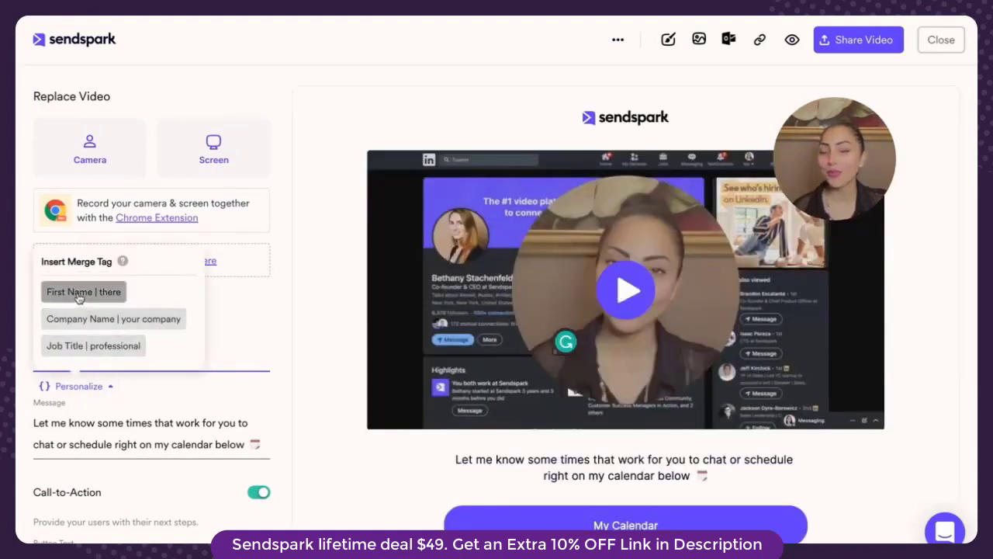
click(78, 293)
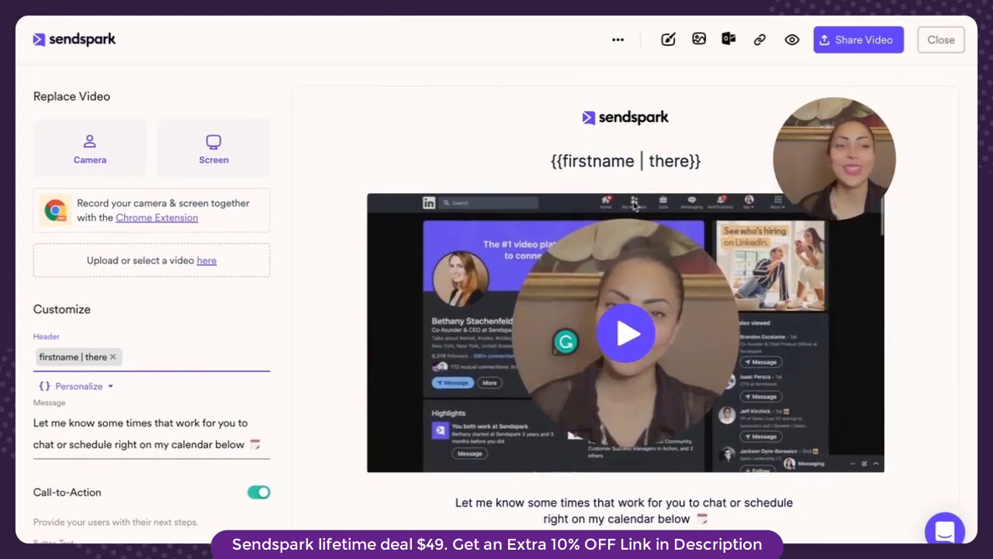
Review the video's integration share shortcuts and copy the HubSpot Marketing Hub share code
click(860, 39)
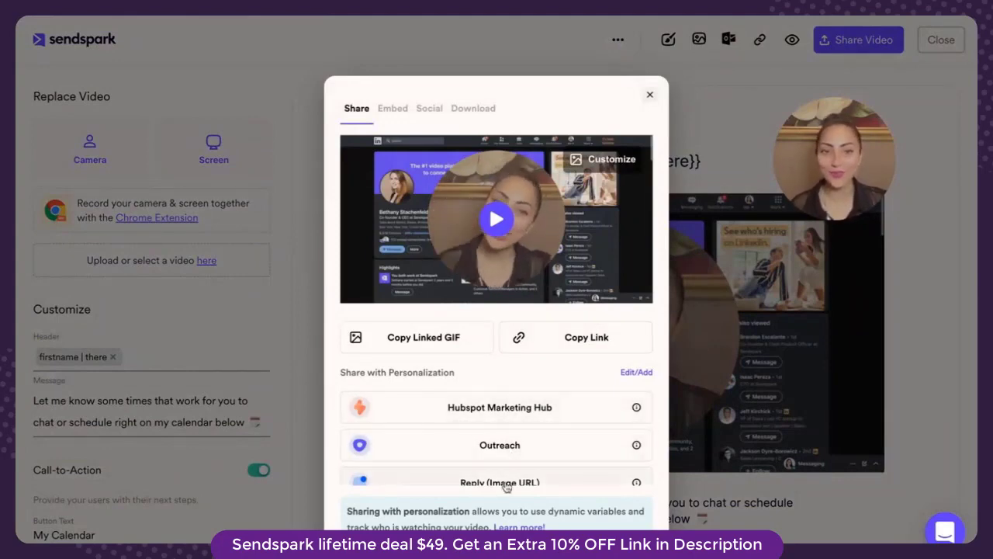
click(636, 374)
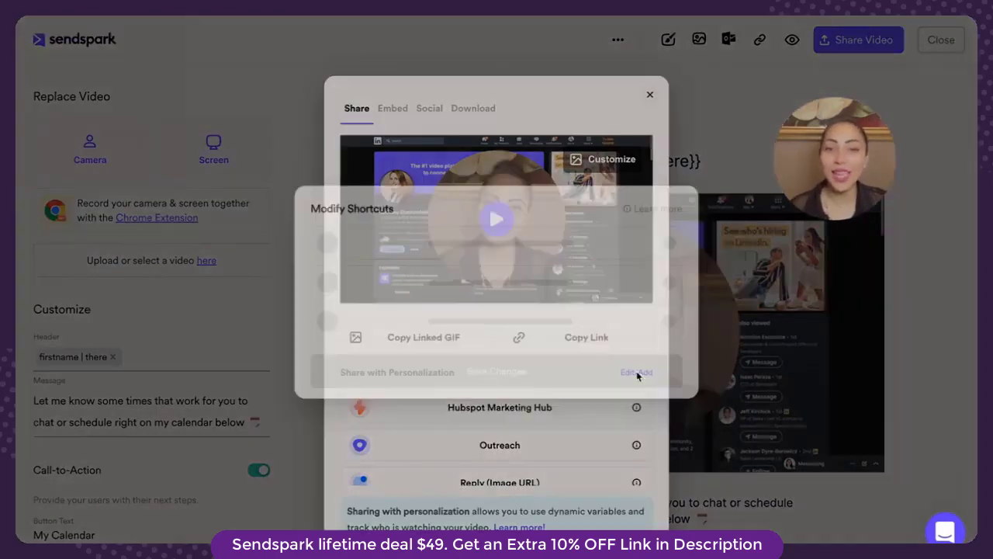
scroll(521, 140, down, 2)
scroll(521, 140, down, 2)
scroll(521, 140, down, 1)
scroll(521, 140, up, 2)
scroll(521, 140, up, 2)
scroll(521, 140, up, 1)
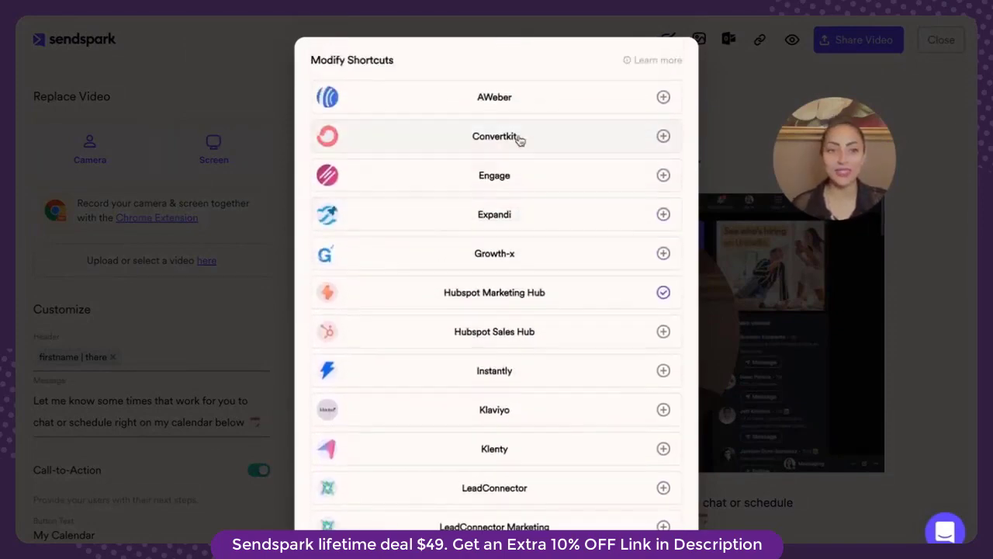
click(726, 98)
click(532, 411)
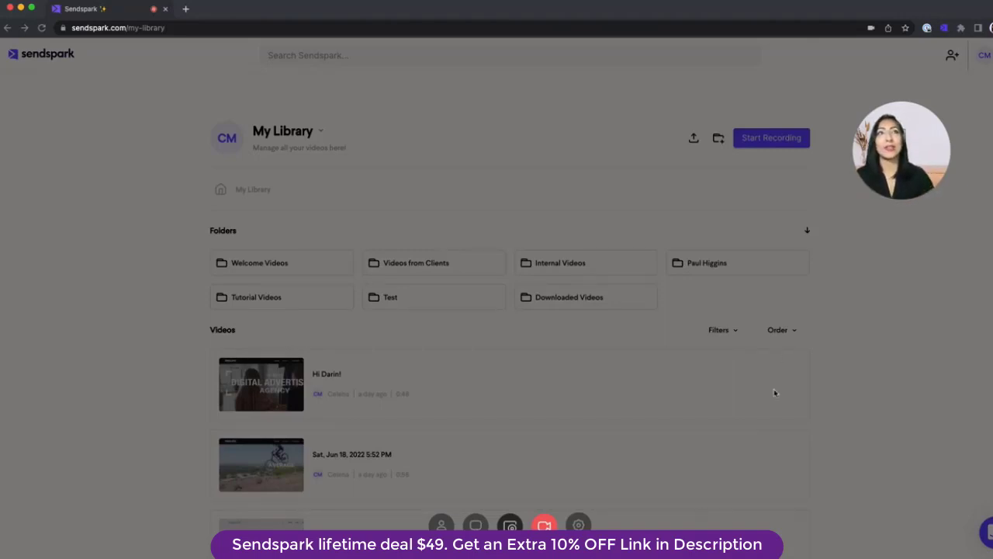
Confirm the Sendspark extension is pinned in Chrome's toolbar, then close the extensions list
click(961, 28)
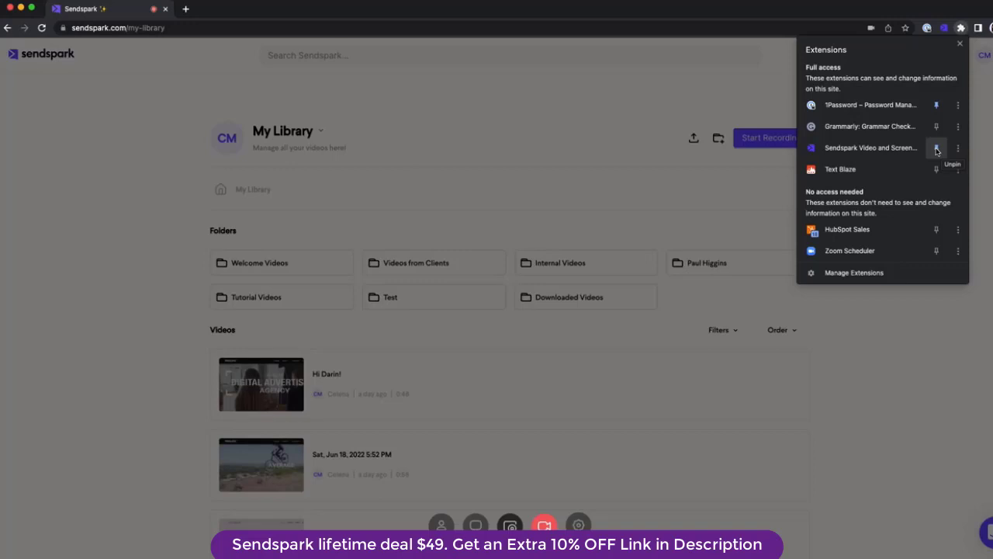
click(832, 377)
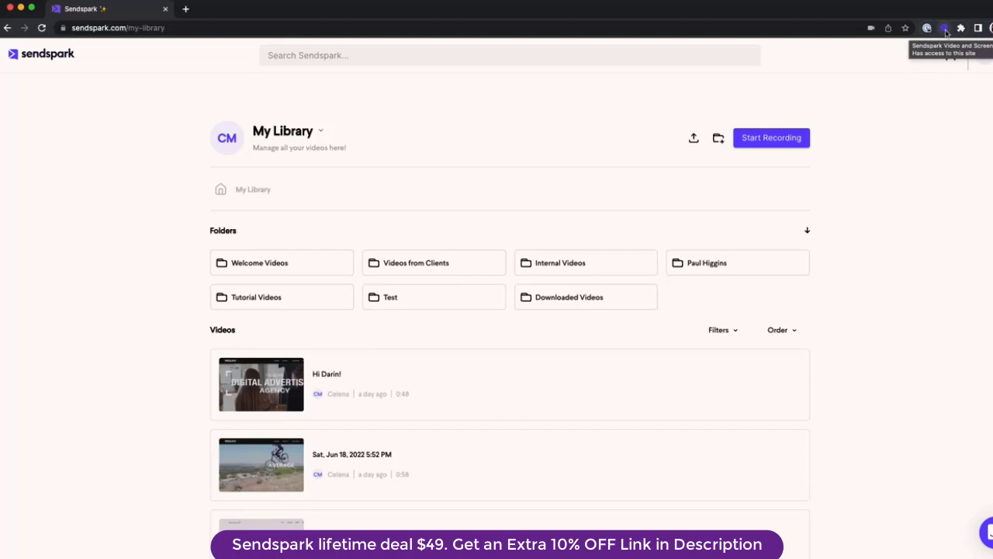
Launch the pinned Sendspark extension recorder and start a new recording
click(944, 28)
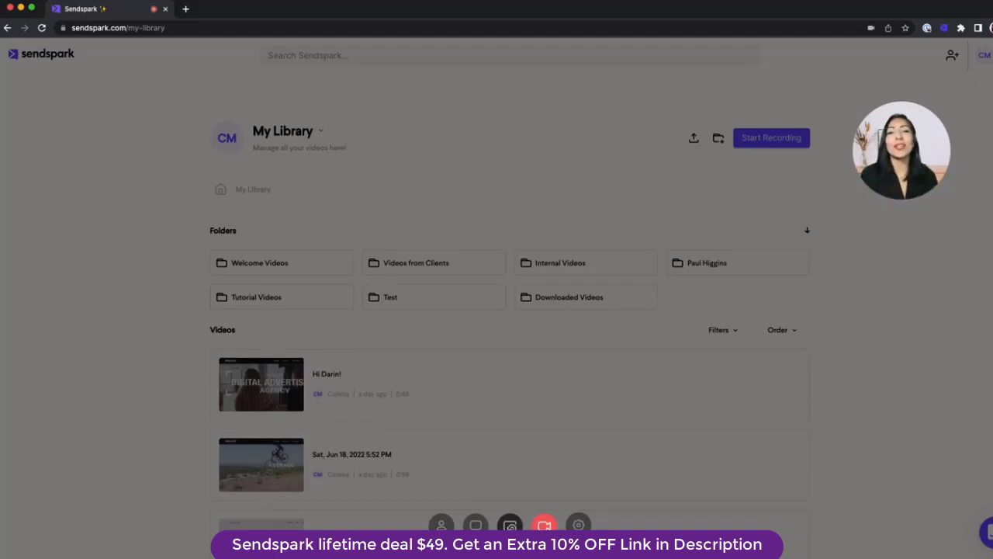
click(544, 526)
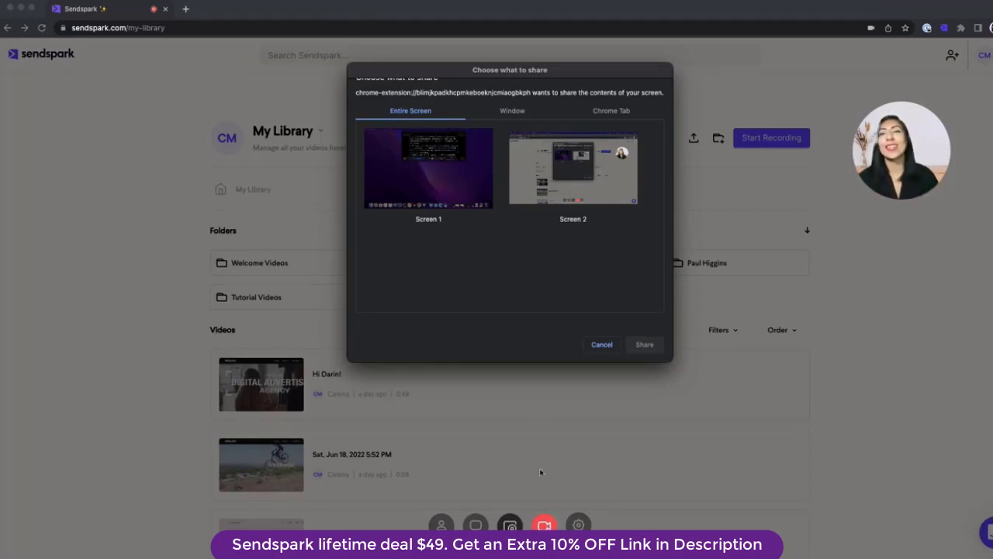
Pick the first Sendspark library tab under Chrome Tab as the content to share
click(512, 110)
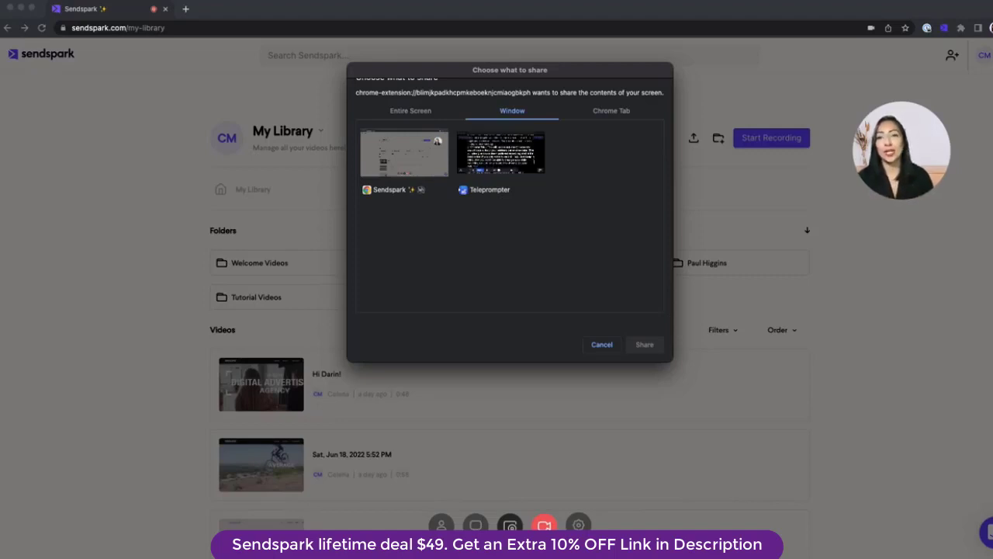
click(616, 113)
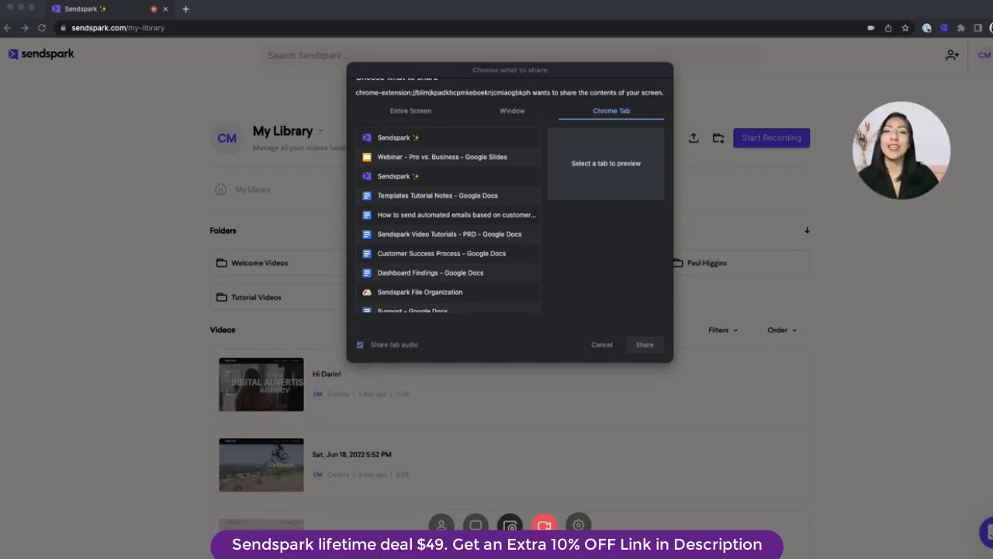
click(406, 140)
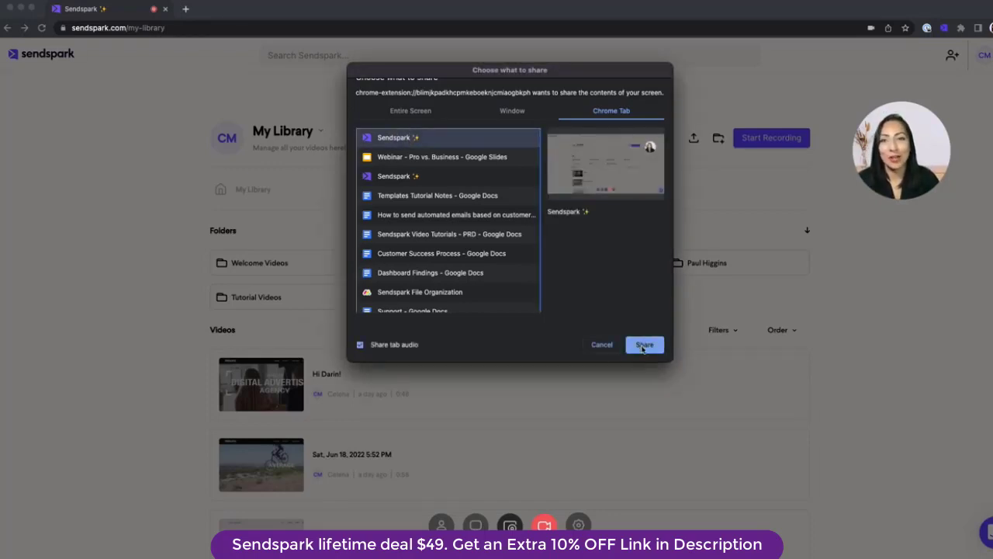
Record the Sendspark library tab for about 12 seconds, then stop sharing
click(642, 347)
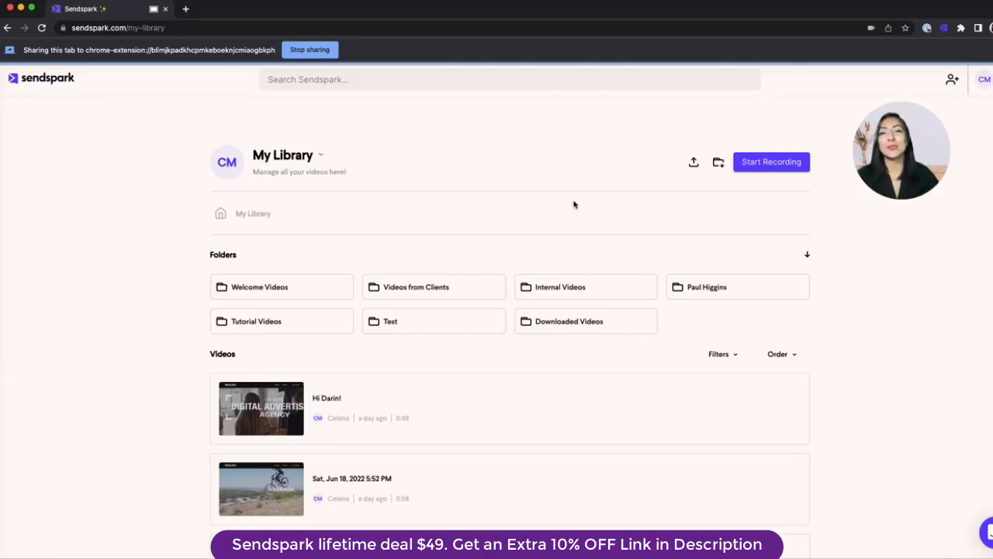
click(945, 30)
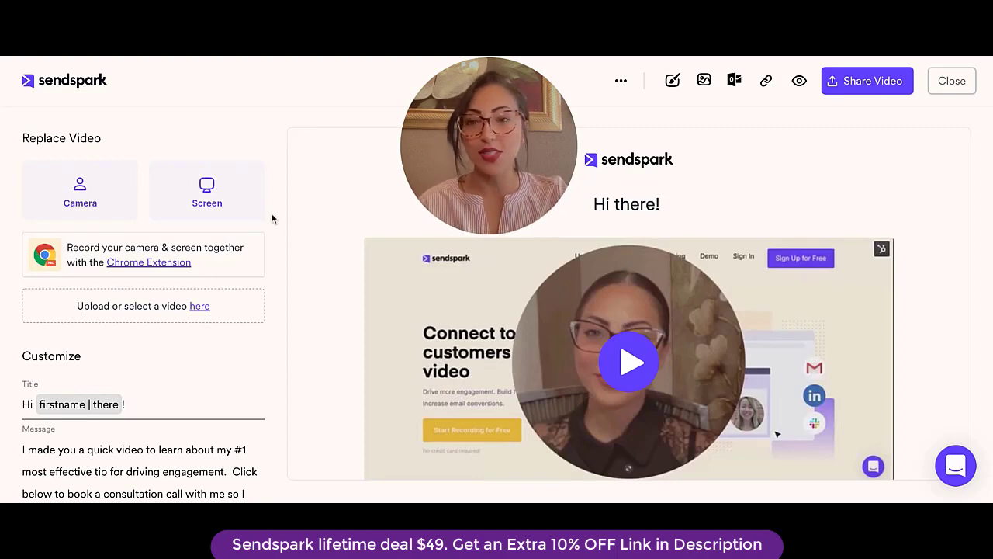
Scroll through the 'Hi there!' video page editor to review its preview and message
scroll(680, 223, down, 3)
scroll(681, 223, down, 1)
scroll(636, 187, up, 3)
scroll(596, 147, up, 1)
scroll(597, 147, down, 1)
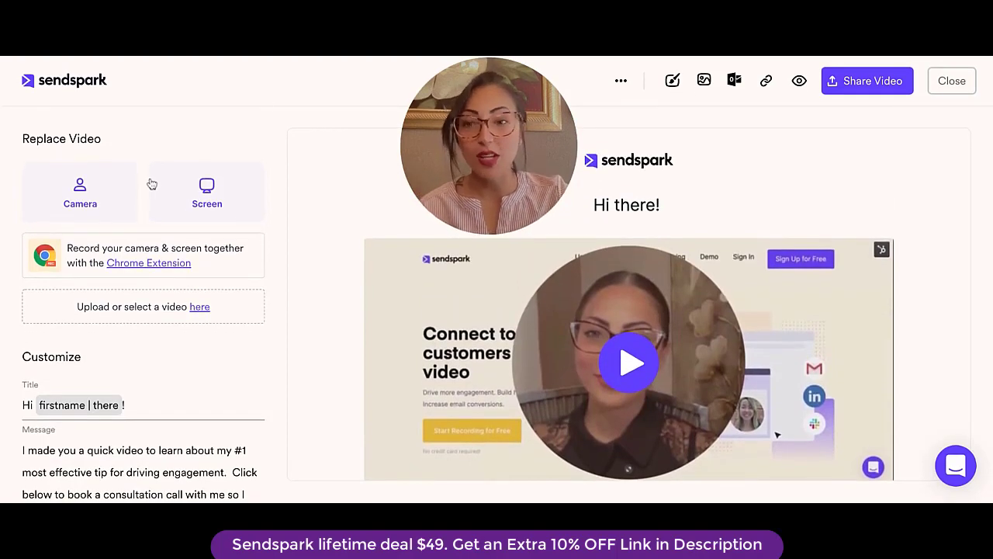
scroll(148, 183, down, 1)
scroll(151, 184, up, 1)
mouse_move(489, 145)
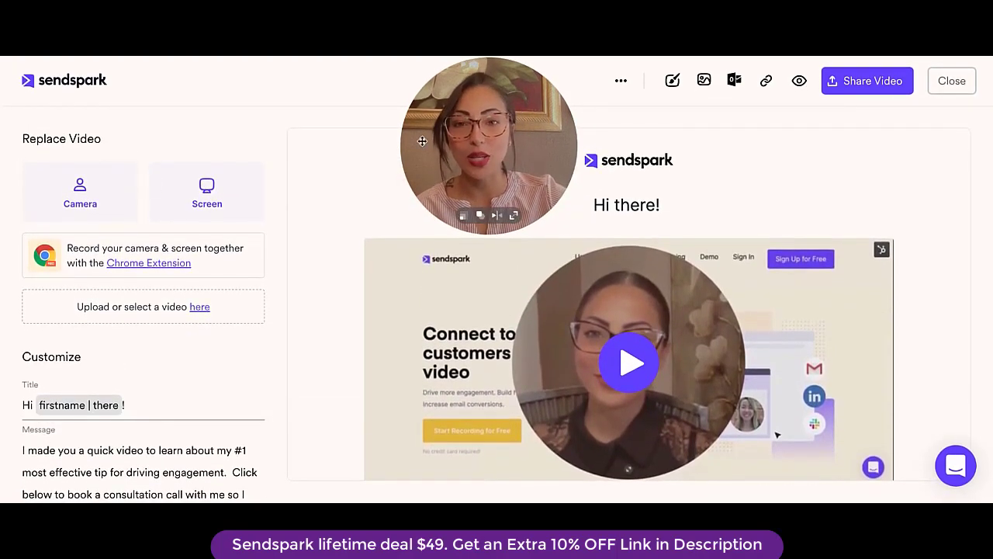
Open Share Video for the personalized clip to see thumbnails, share link and downloads
click(869, 82)
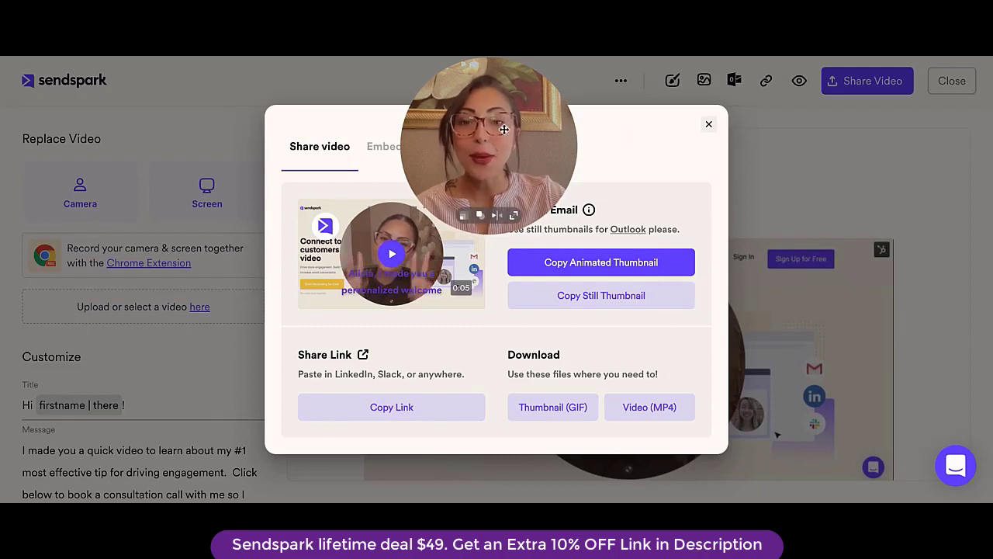
drag(504, 130, 710, 129)
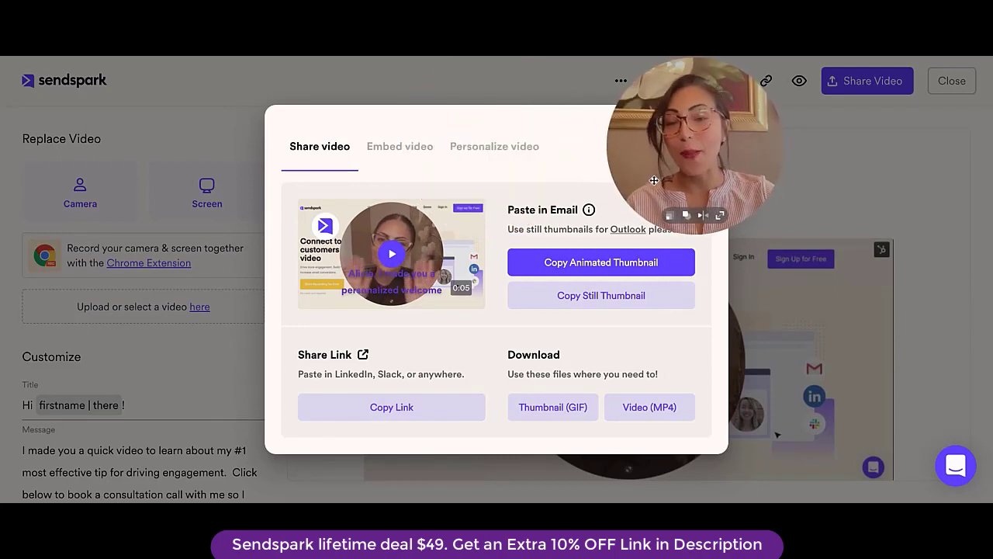
Show the Embed video tab with email-platform and website embed code
click(395, 146)
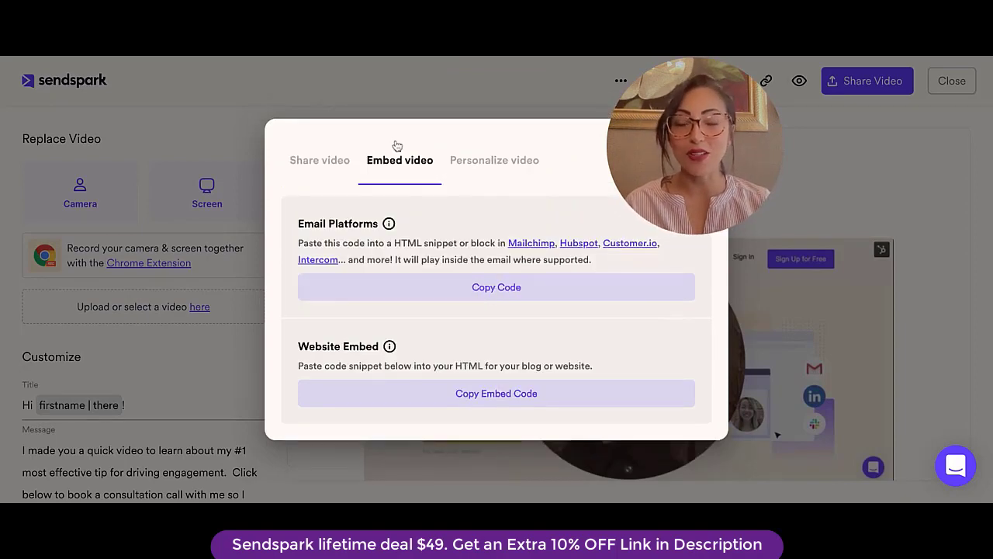